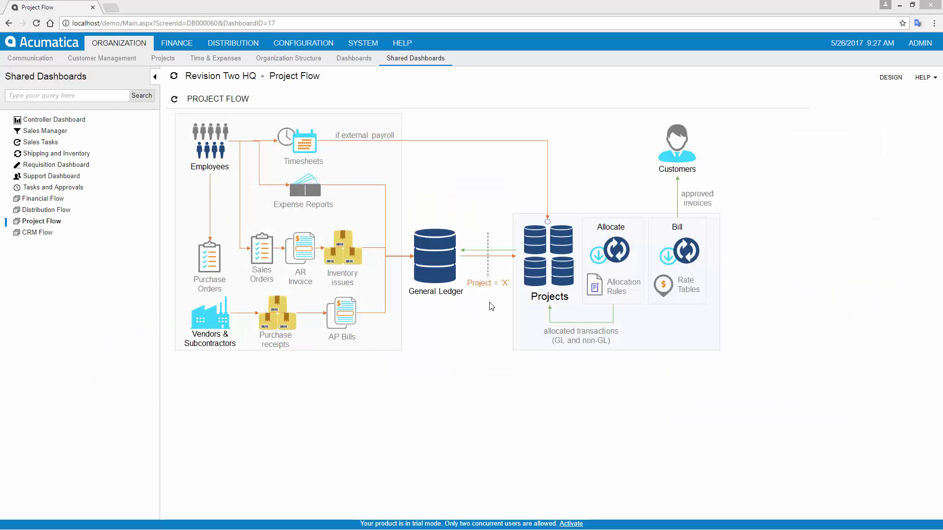
Step: Create project VIDEO for customer REVRECCO using the REVREC template and save it
{"action": "left_click", "coordinate": [554, 252]}
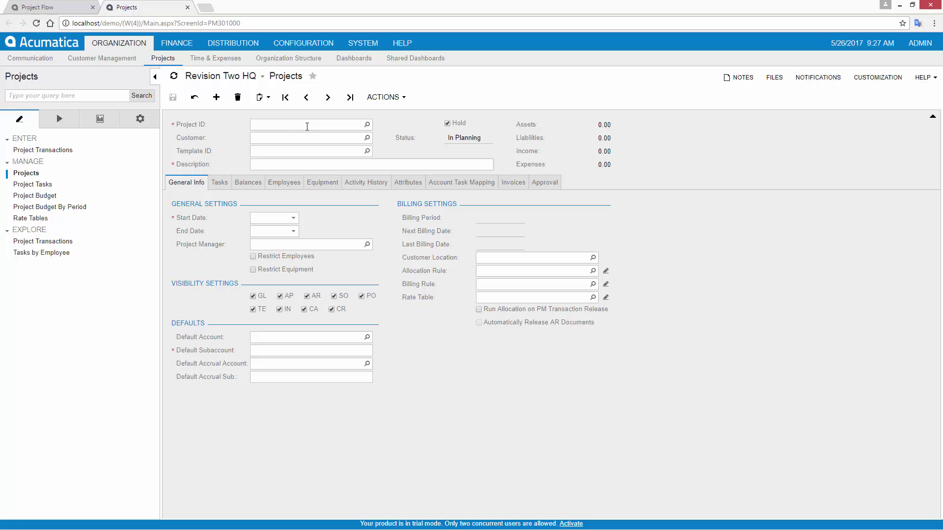
{"action": "left_click", "coordinate": [305, 124]}
{"action": "type", "text": "VIDEO"}
{"action": "key", "text": "Tab"}
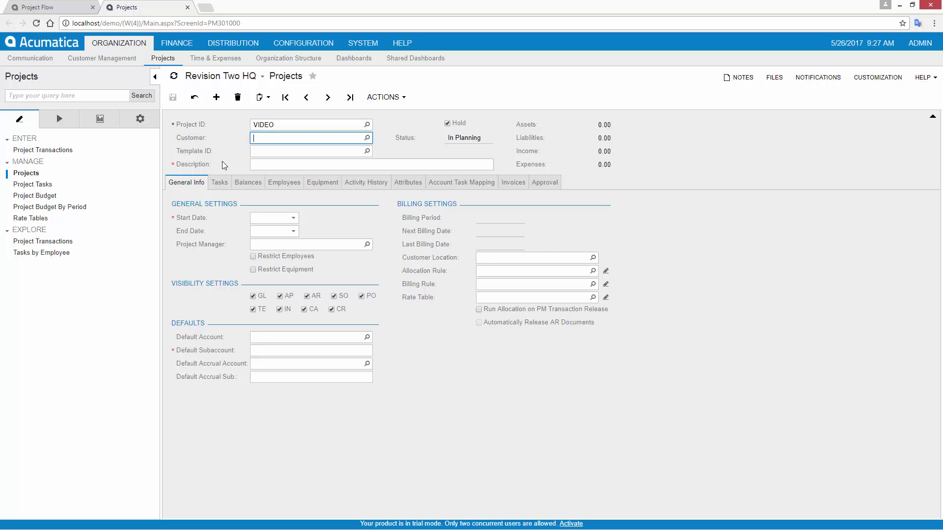
{"action": "type", "text": "REVRECCO"}
{"action": "left_click", "coordinate": [275, 152]}
{"action": "type", "text": "rev"}
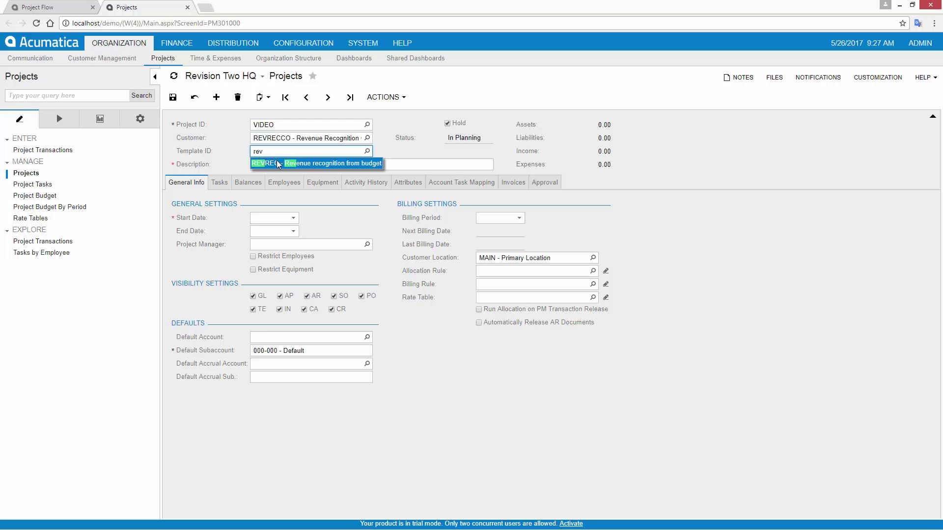
{"action": "left_click", "coordinate": [279, 165]}
{"action": "left_click", "coordinate": [173, 98]}
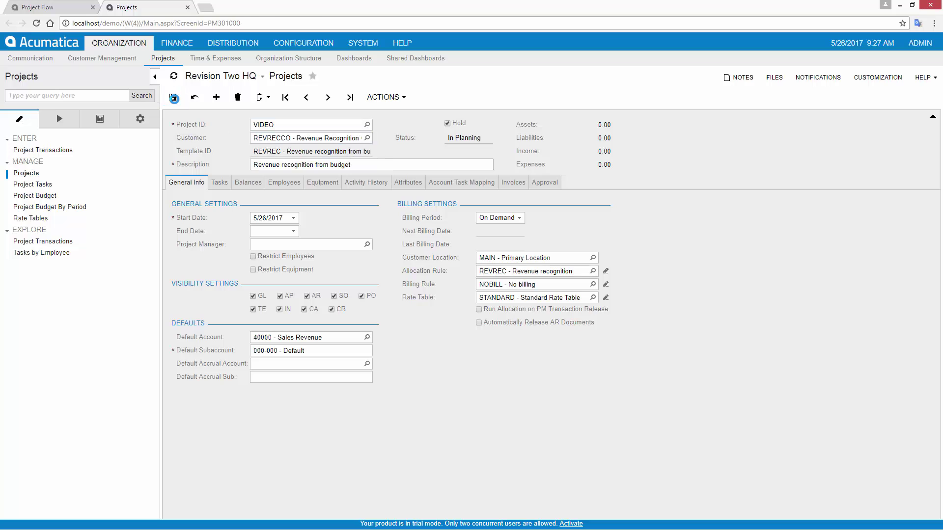
Step: Delete task 02TASK from project VIDEO and save
{"action": "left_click", "coordinate": [219, 182]}
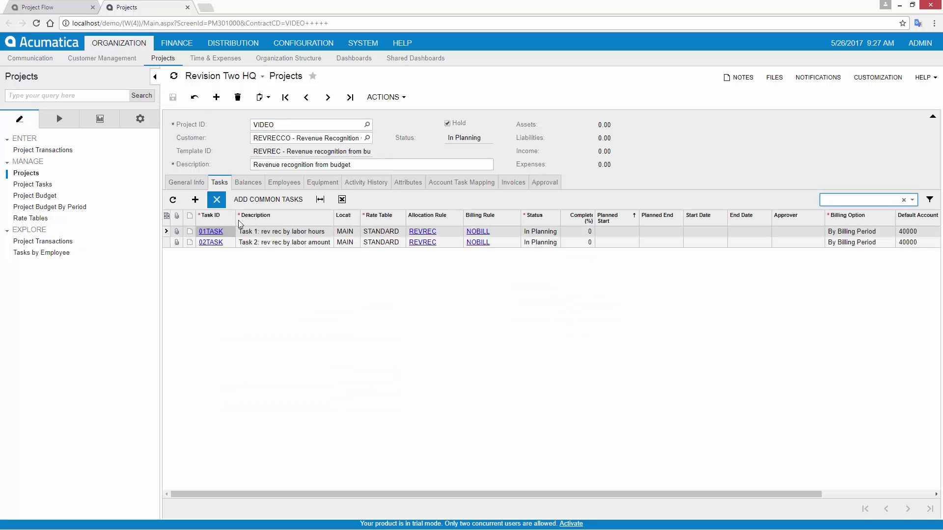
{"action": "left_click", "coordinate": [265, 243]}
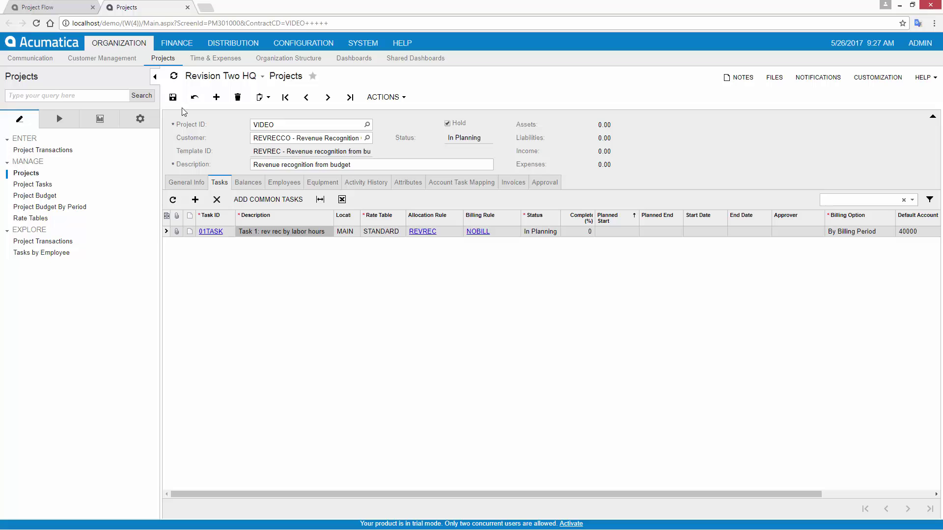
{"action": "left_click", "coordinate": [172, 97]}
Step: Set 01TASK's completion calculation to Budgeted Quantity and status to Active, then save
{"action": "left_click", "coordinate": [211, 232]}
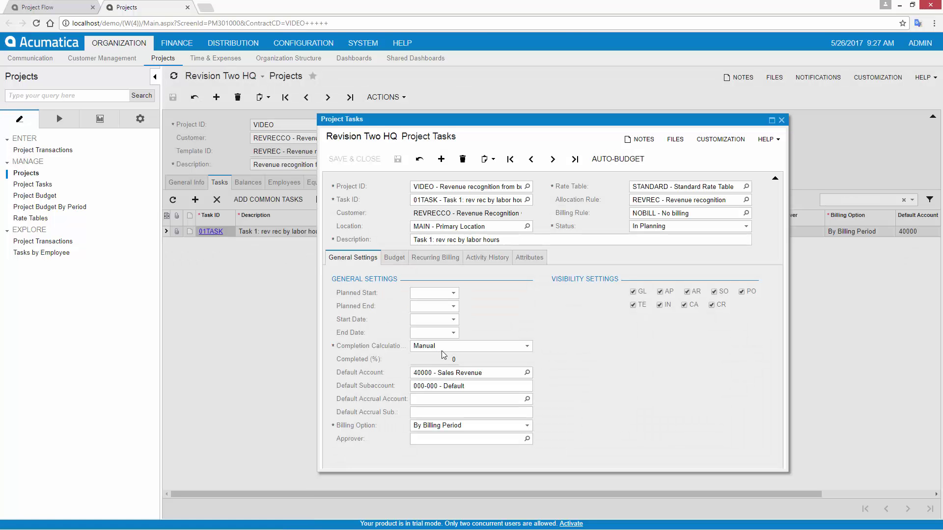
{"action": "left_click", "coordinate": [441, 347]}
{"action": "left_click", "coordinate": [445, 368]}
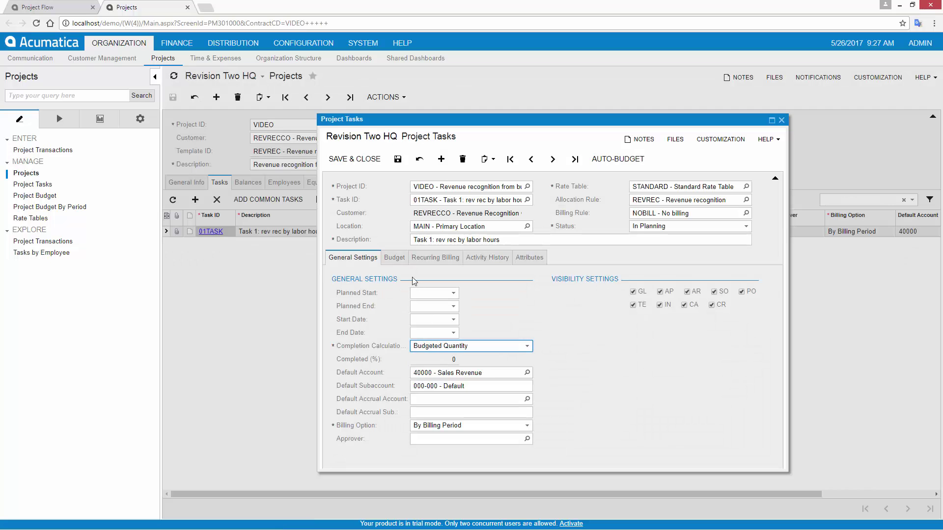
{"action": "left_click", "coordinate": [394, 258]}
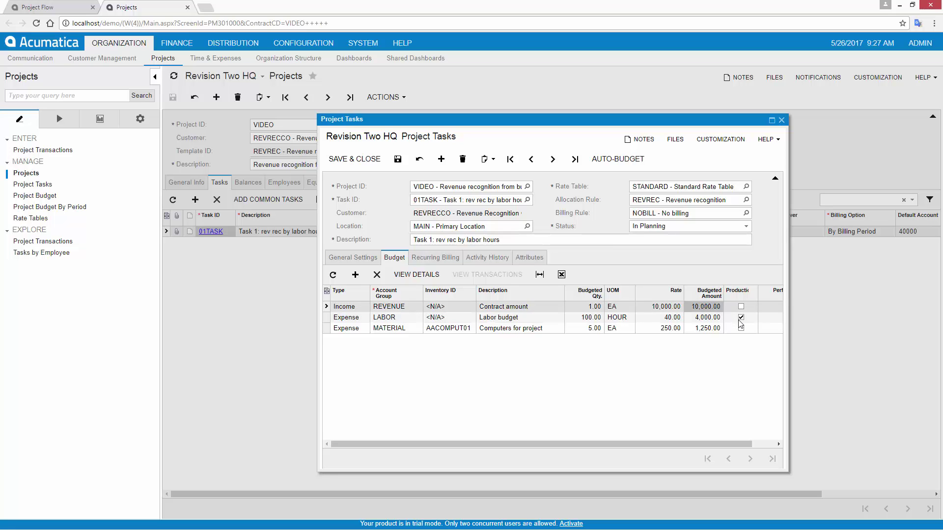
{"action": "left_click", "coordinate": [682, 227]}
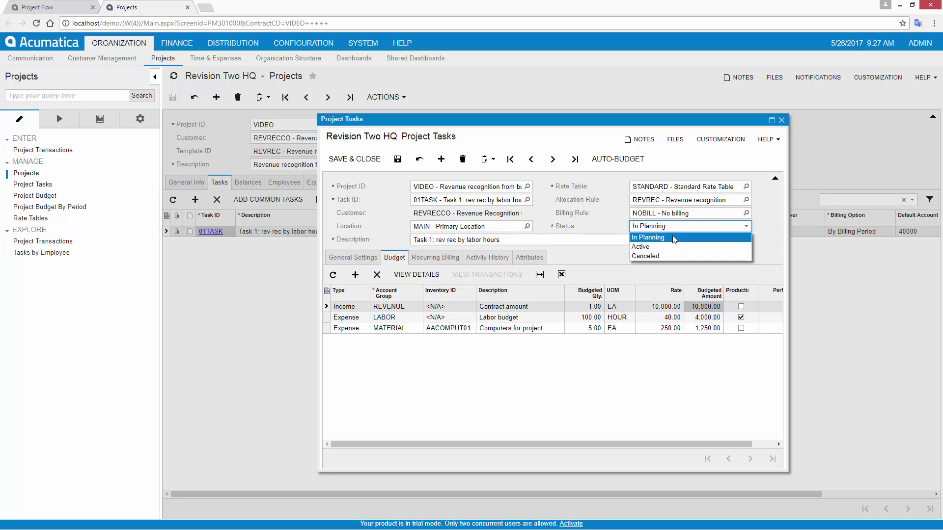
{"action": "left_click", "coordinate": [668, 244]}
{"action": "left_click", "coordinate": [354, 159]}
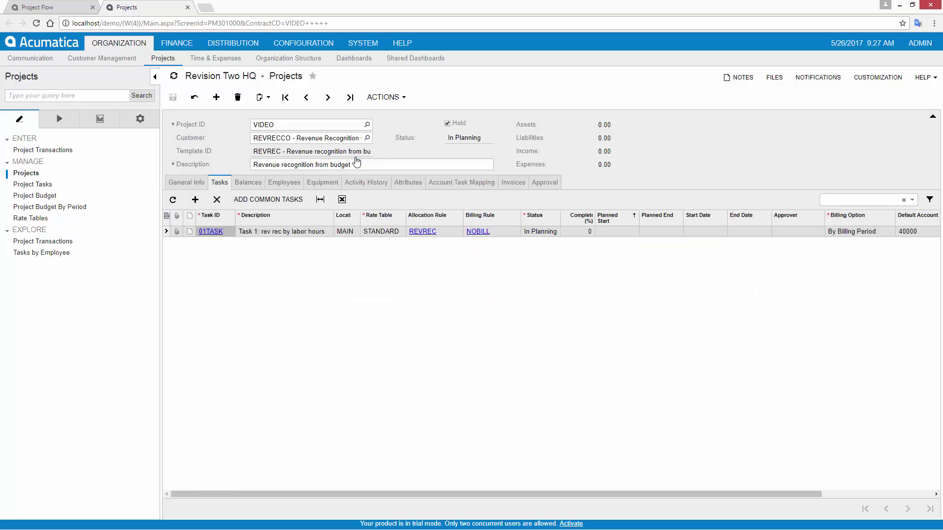
Step: Take project VIDEO off hold so it becomes Active, and save it
{"action": "left_click", "coordinate": [447, 123]}
{"action": "left_click", "coordinate": [174, 98]}
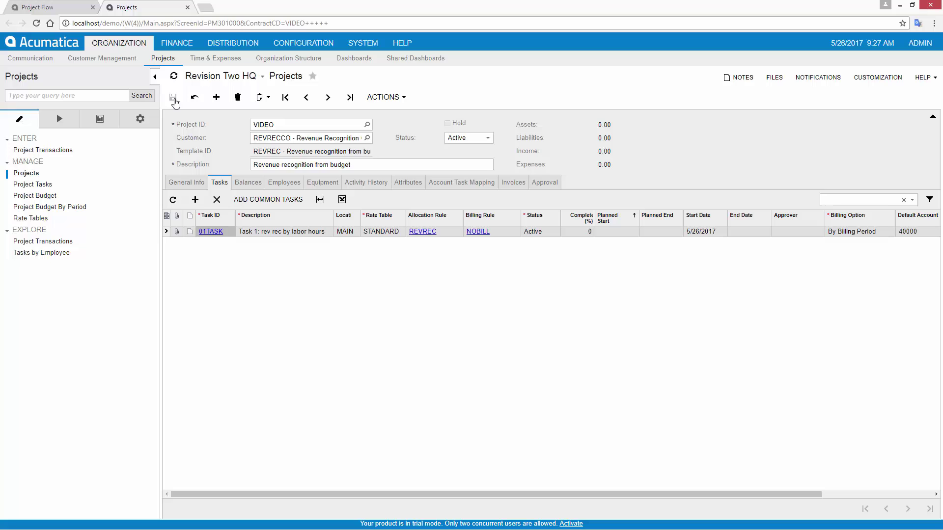
{"action": "left_click", "coordinate": [51, 10]}
{"action": "left_click", "coordinate": [302, 253]}
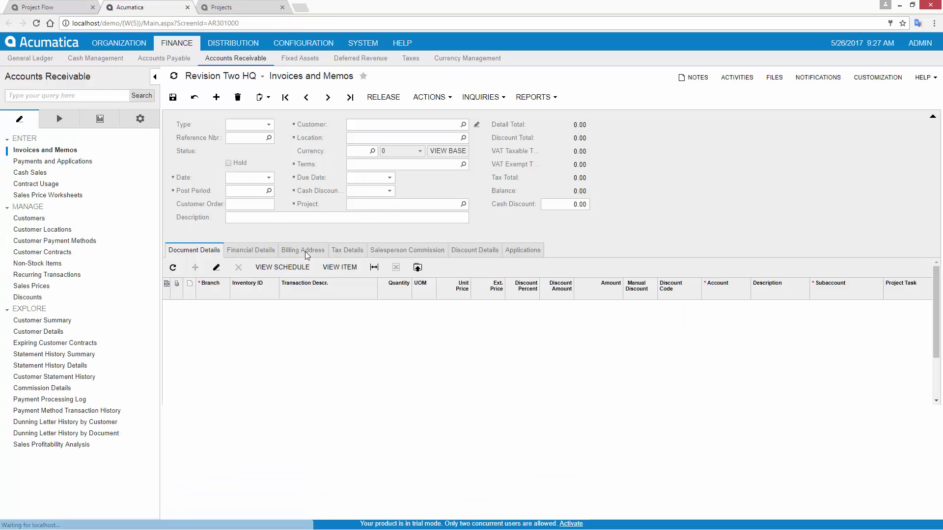
Step: Start an AR invoice for customer REVRECCO with a pasted description, linked to project VIDEO
{"action": "left_click", "coordinate": [358, 124]}
{"action": "type", "text": "REVRECCO"}
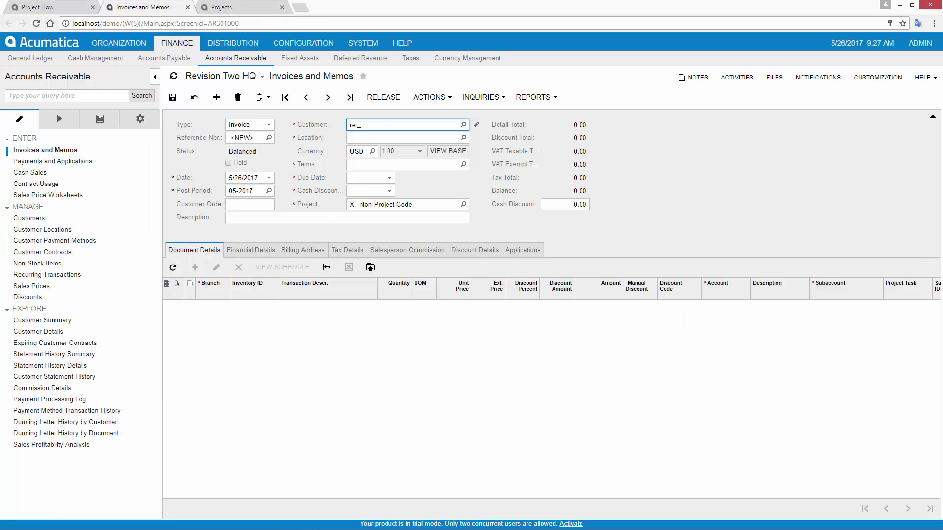
{"action": "key", "text": "Return"}
{"action": "left_click", "coordinate": [265, 217]}
{"action": "type", "text": "50% advanced payment for project"}
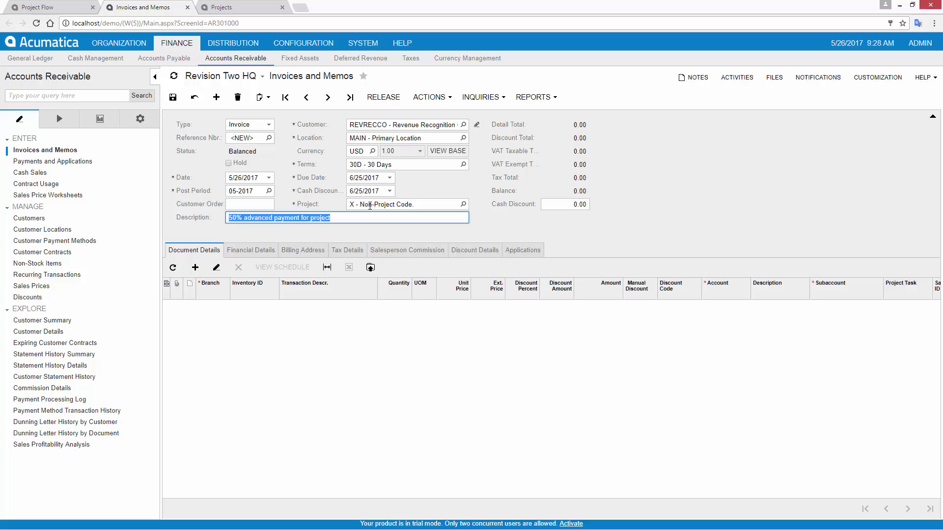
{"action": "left_click", "coordinate": [370, 205]}
{"action": "type", "text": "VIDEO"}
{"action": "key", "text": "Tab"}
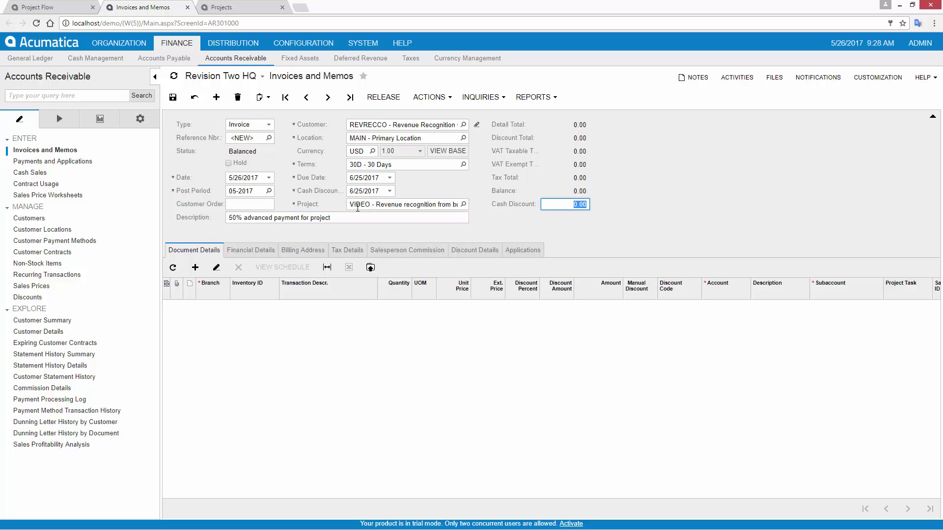
Step: Add a 5,000.00 invoice line with the header description, then save and release the invoice
{"action": "left_click", "coordinate": [195, 268]}
{"action": "key", "text": "Tab"}
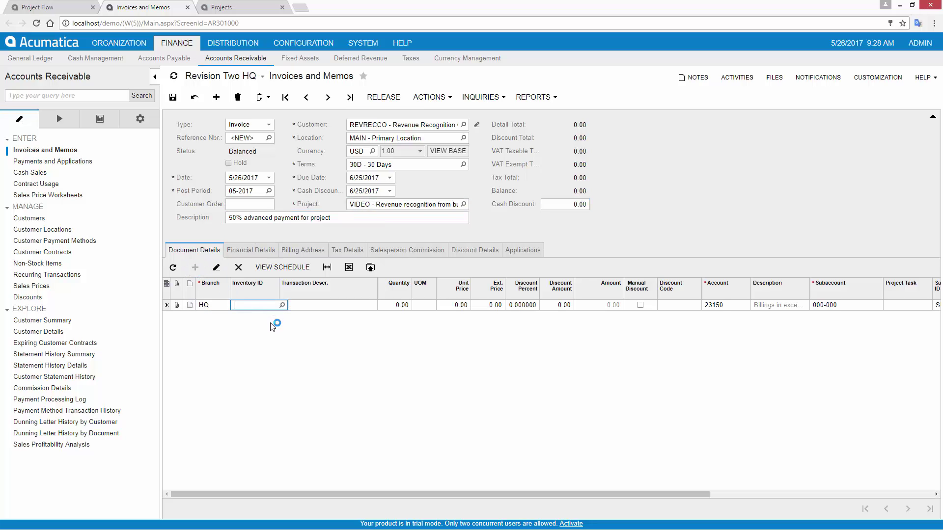
{"action": "key", "text": "Tab"}
{"action": "type", "text": "50% advanced payment for project"}
{"action": "key", "text": "Tab"}
{"action": "key", "text": "Tab"}
{"action": "key", "text": "Tab"}
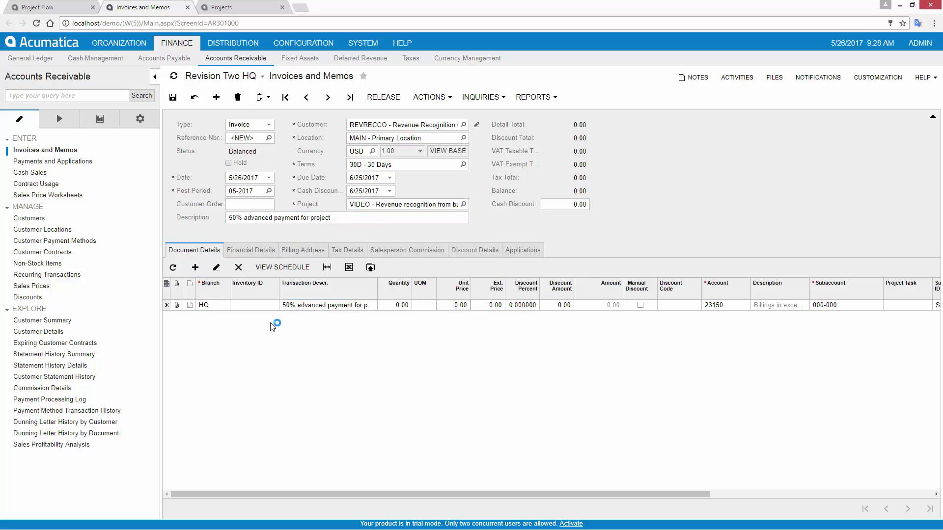
{"action": "key", "text": "Tab"}
{"action": "type", "text": "5000"}
{"action": "key", "text": "Tab"}
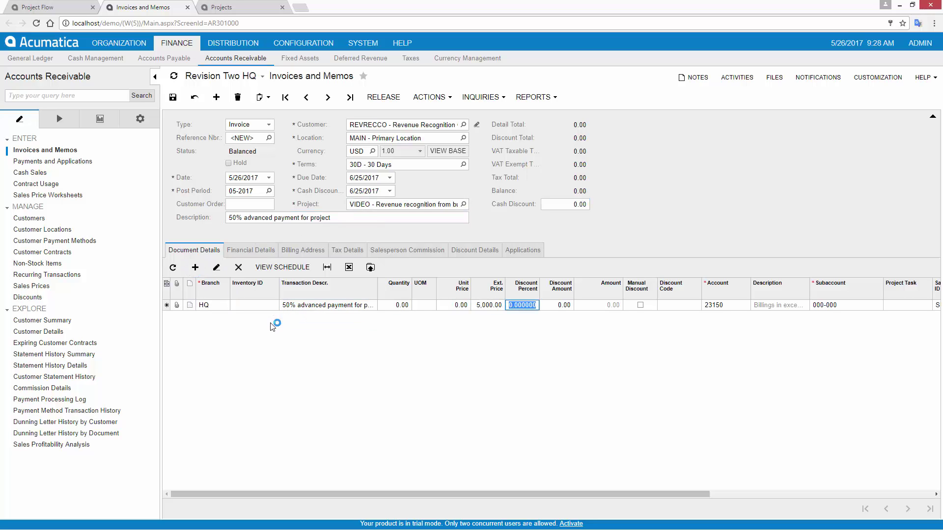
{"action": "key", "text": "Tab"}
{"action": "key", "text": "Tab"}
{"action": "key", "text": "Tab"}
{"action": "key", "text": "Tab"}
{"action": "key", "text": "Tab"}
{"action": "key", "text": "Tab"}
{"action": "key", "text": "Tab"}
{"action": "key", "text": "Tab"}
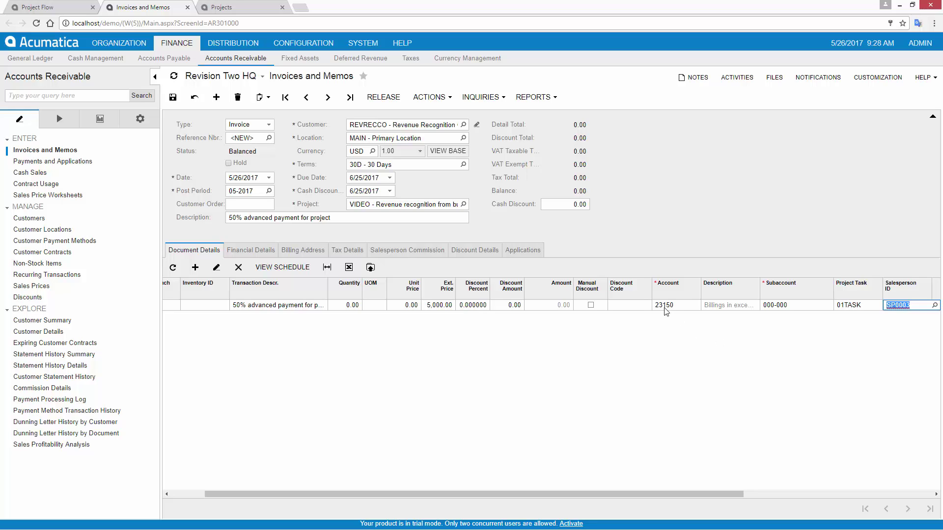
{"action": "left_click", "coordinate": [173, 97]}
{"action": "left_click", "coordinate": [383, 98]}
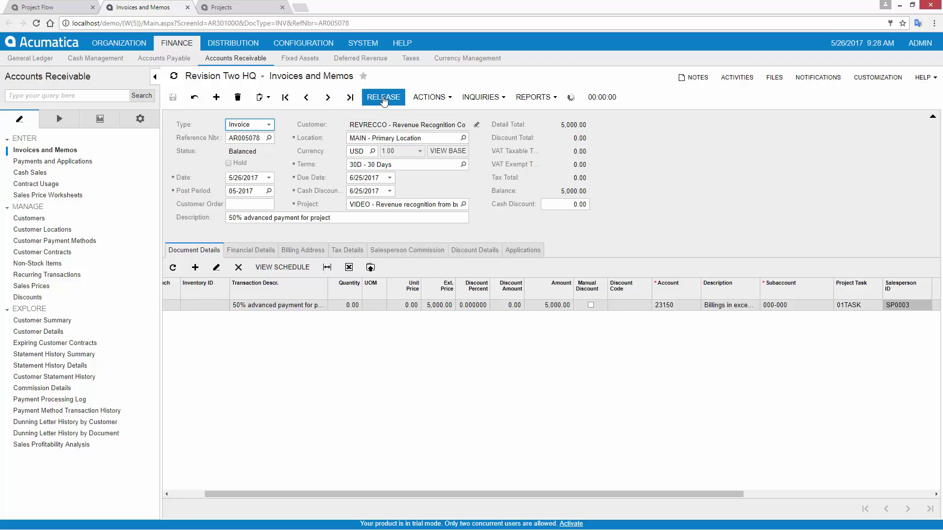
Step: Reload project VIDEO's Balances to confirm the 5,000.00 liability
{"action": "left_click", "coordinate": [234, 8]}
{"action": "left_click", "coordinate": [248, 182]}
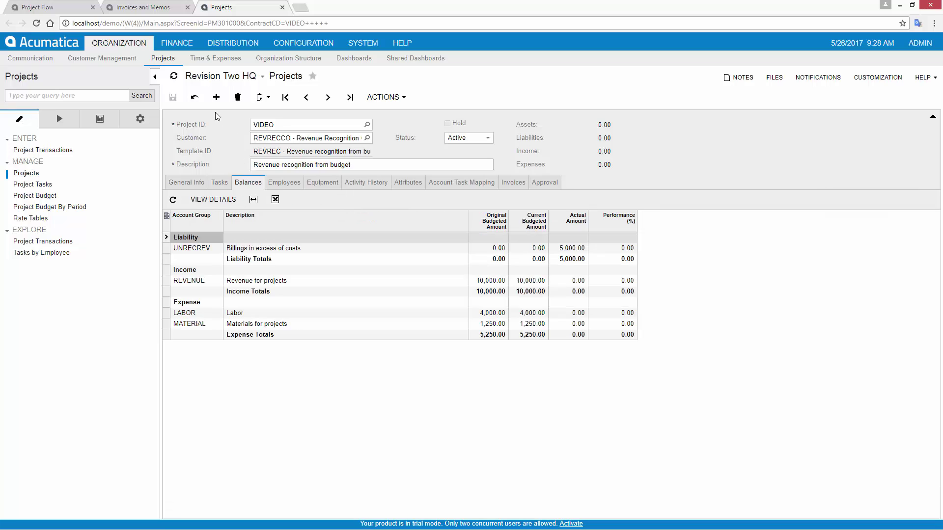
{"action": "left_click", "coordinate": [194, 97]}
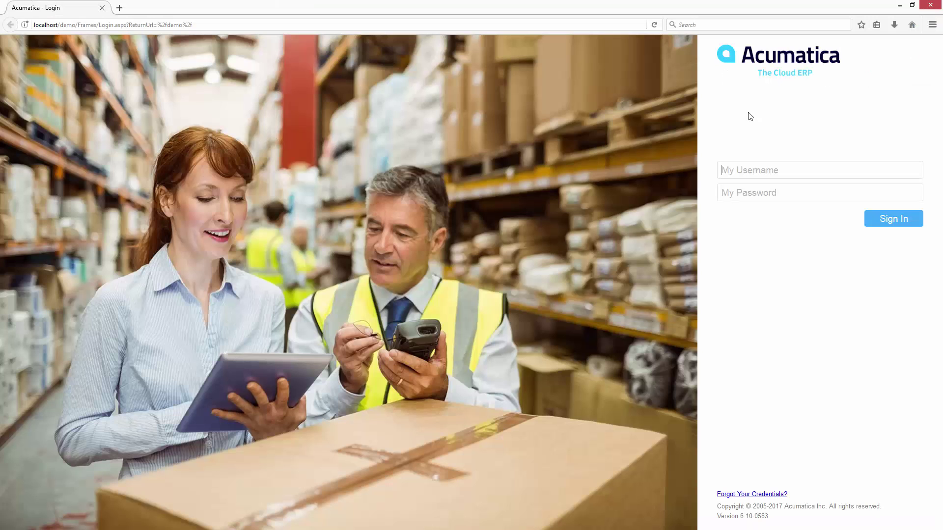
Step: Sign in as another user with that user's name and password
{"action": "type", "text": "doe"}
{"action": "key", "text": "Tab"}
{"action": "type", "text": "123"}
{"action": "key", "text": "Return"}
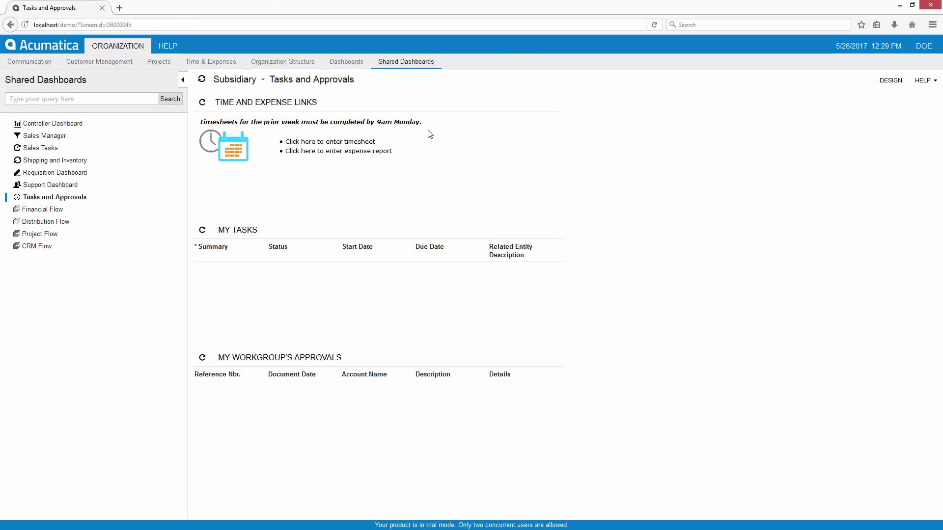
Step: Add a time card line on VIDEO 01TASK with 10 hours Monday and Tuesday, described 'project work'
{"action": "left_click", "coordinate": [334, 143]}
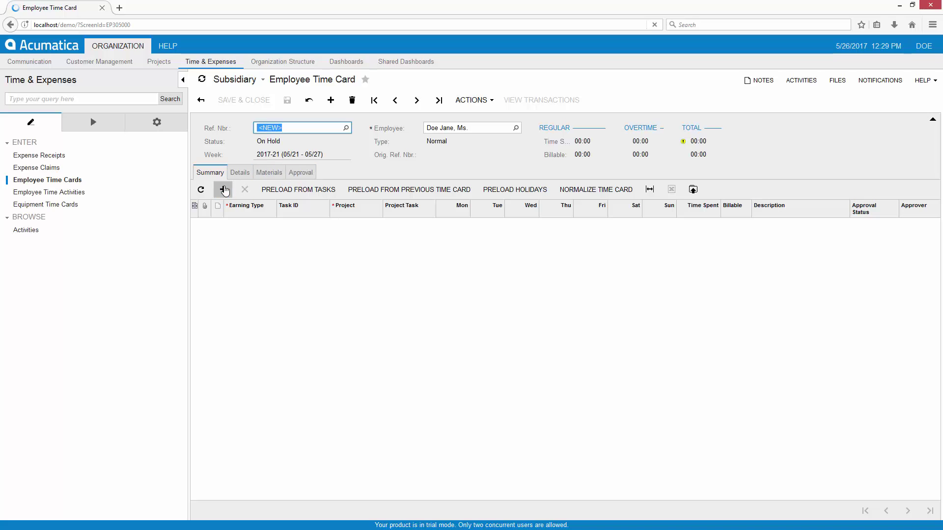
{"action": "left_click", "coordinate": [224, 190]}
{"action": "key", "text": "Tab"}
{"action": "key", "text": "Tab"}
{"action": "key", "text": "Tab"}
{"action": "key", "text": "Tab"}
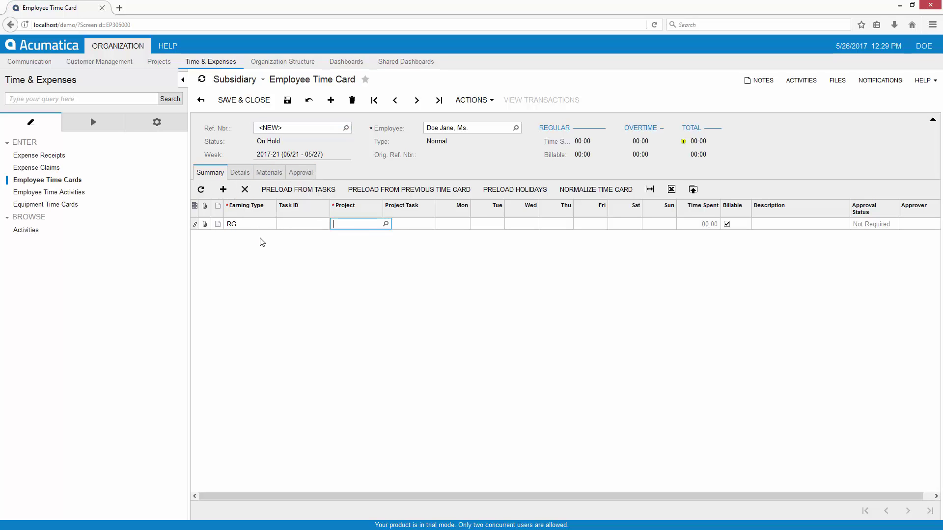
{"action": "type", "text": "10:"}
{"action": "key", "text": "Tab"}
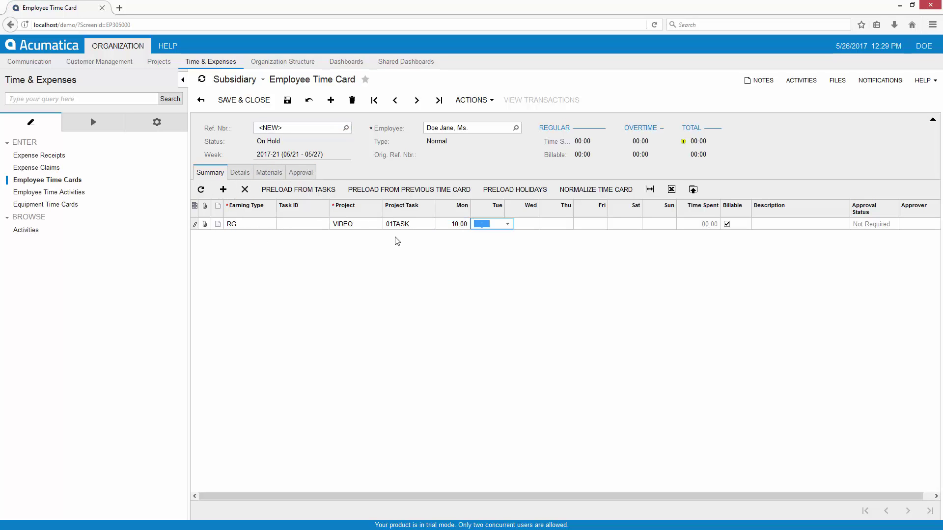
{"action": "type", "text": "10"}
{"action": "key", "text": "Tab"}
{"action": "key", "text": "Tab"}
{"action": "key", "text": "Tab"}
{"action": "key", "text": "Tab"}
{"action": "key", "text": "Tab"}
{"action": "key", "text": "Tab"}
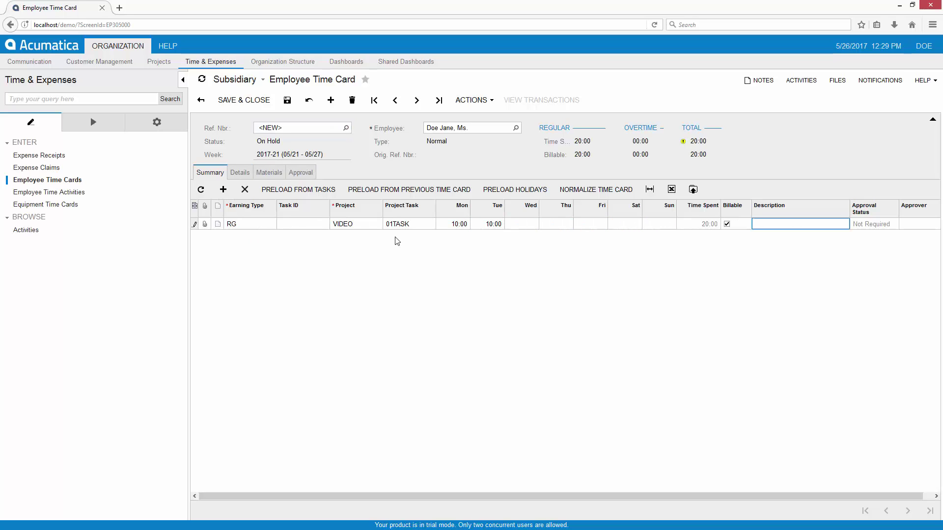
{"action": "type", "text": "project work"}
Step: Save the time card and submit it for approval
{"action": "left_click", "coordinate": [287, 100]}
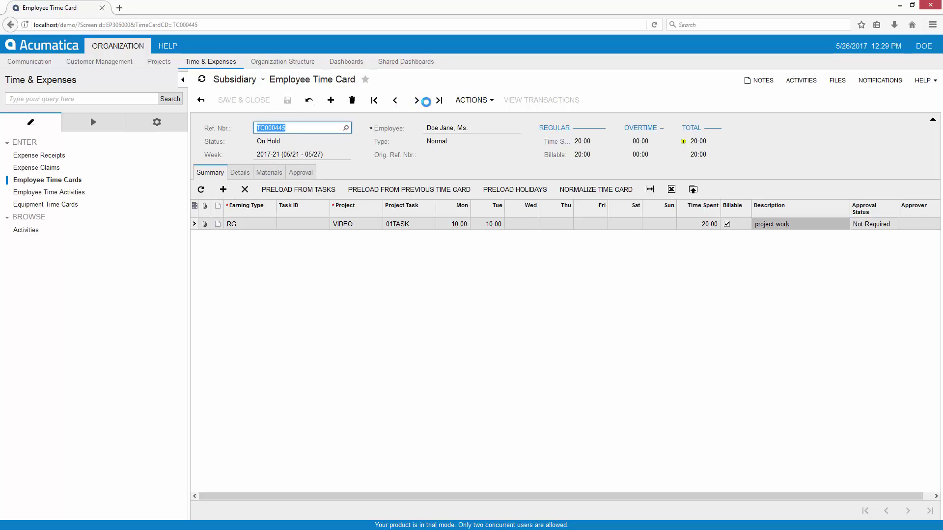
{"action": "left_click", "coordinate": [471, 100]}
{"action": "left_click", "coordinate": [484, 174]}
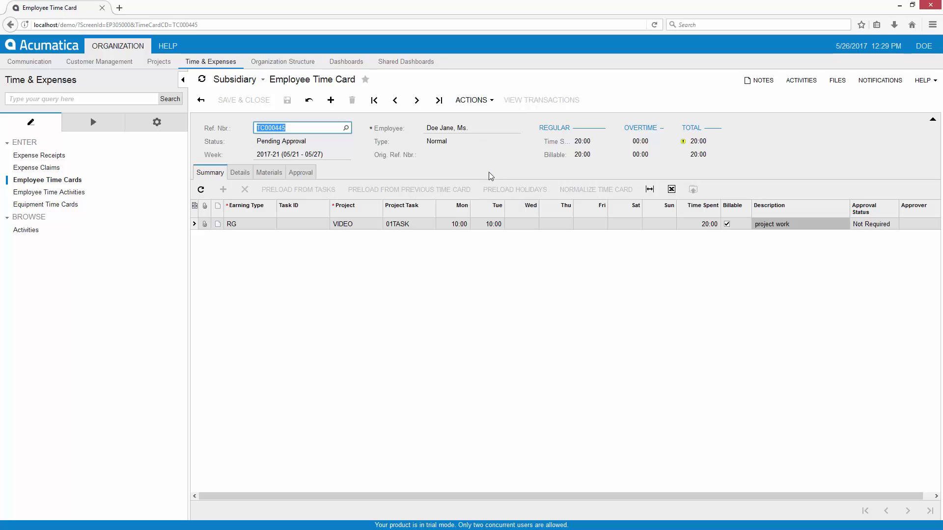
Step: Sign out and log back in as the approving user
{"action": "left_click", "coordinate": [923, 45]}
{"action": "left_click", "coordinate": [915, 62]}
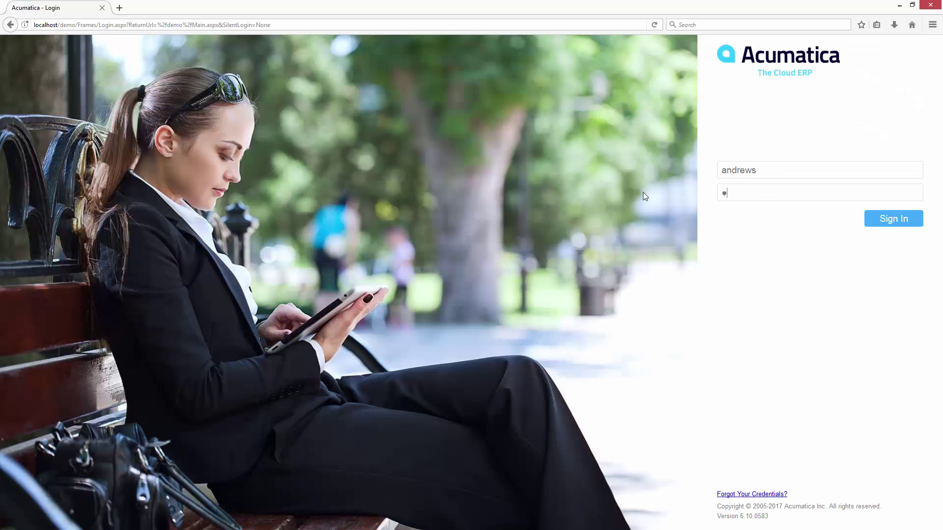
{"action": "type", "text": "23"}
{"action": "key", "text": "Return"}
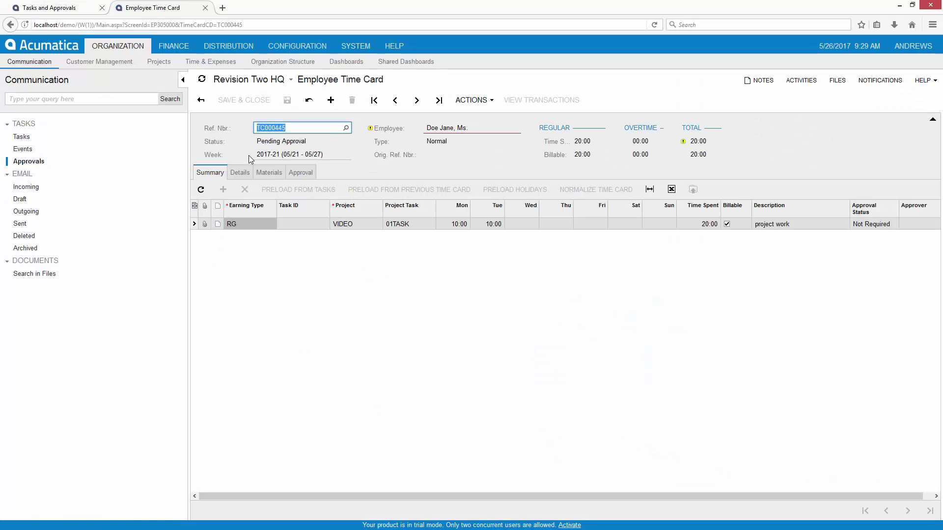
Step: Approve time card TC000445 and run its next processing action
{"action": "left_click", "coordinate": [472, 100]}
{"action": "left_click", "coordinate": [484, 132]}
{"action": "left_click", "coordinate": [472, 101]}
{"action": "left_click", "coordinate": [478, 120]}
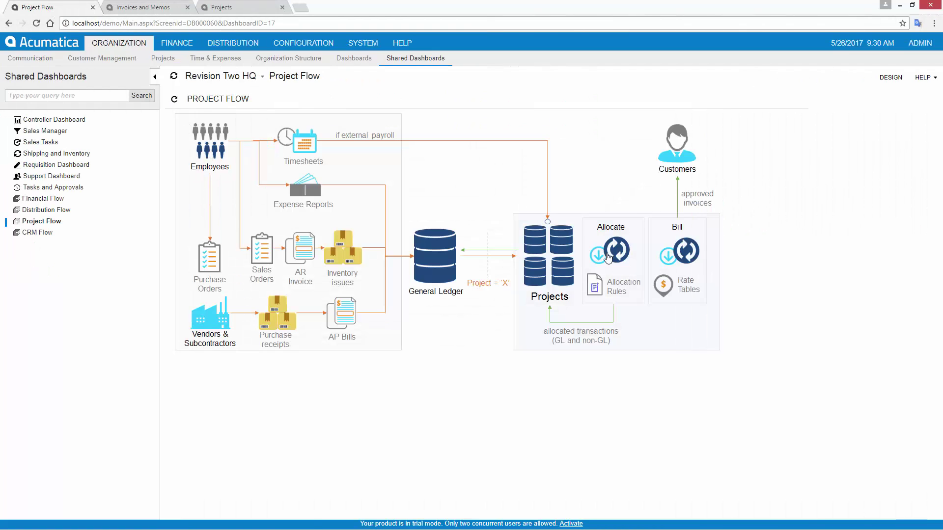
Step: Allocate project VIDEO, then reload it to show 2,000.00 income and 600.00 expenses
{"action": "left_click", "coordinate": [613, 253]}
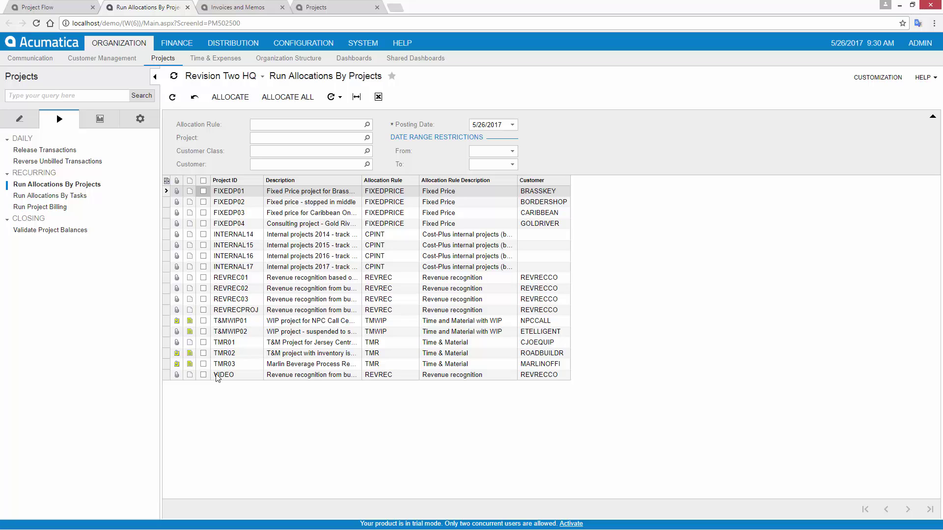
{"action": "left_click", "coordinate": [203, 376]}
{"action": "left_click", "coordinate": [227, 97]}
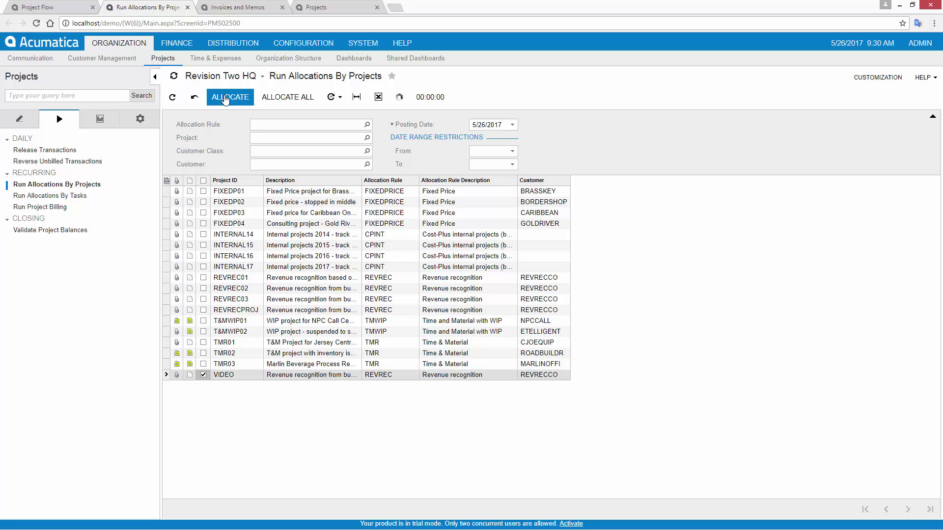
{"action": "left_click", "coordinate": [332, 10]}
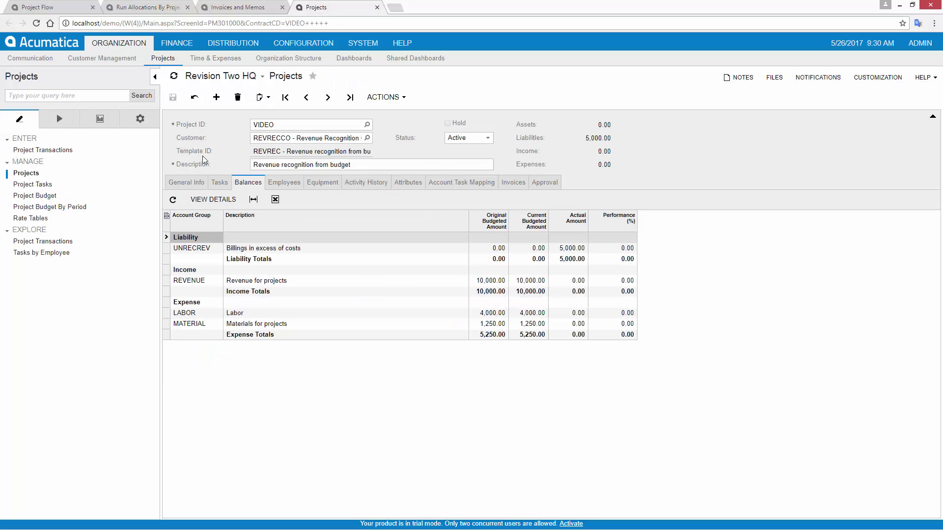
{"action": "left_click", "coordinate": [195, 100]}
Step: Change 01TASK's LABOR revised quantity to 120 hours (4,800.00) and save the task
{"action": "left_click", "coordinate": [225, 183]}
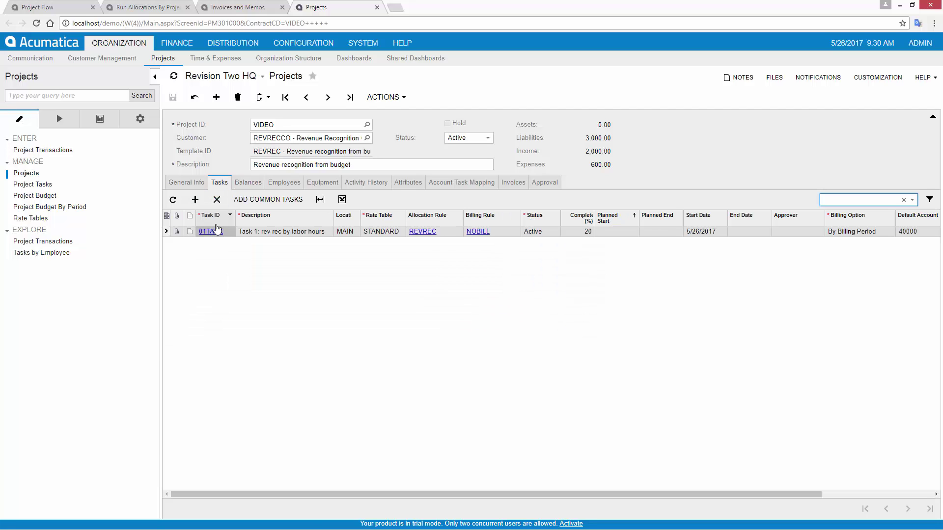
{"action": "left_click", "coordinate": [212, 231]}
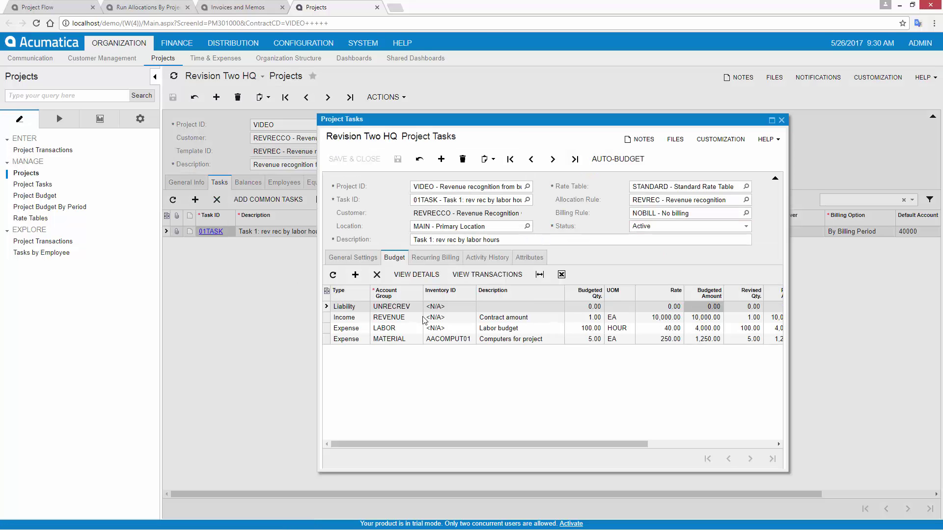
{"action": "left_click", "coordinate": [746, 329]}
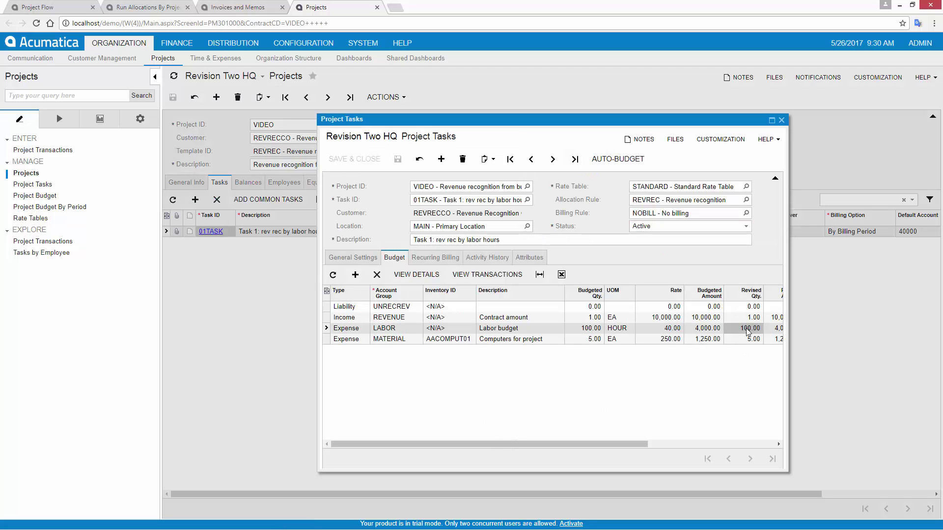
{"action": "type", "text": "120"}
{"action": "key", "text": "Tab"}
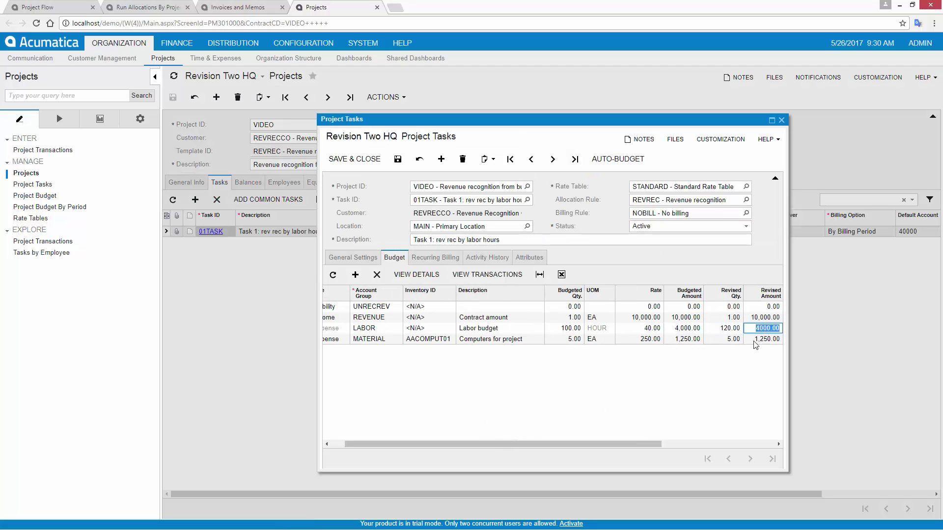
{"action": "left_click_drag", "start_coordinate": [626, 447], "coordinate": [612, 447]}
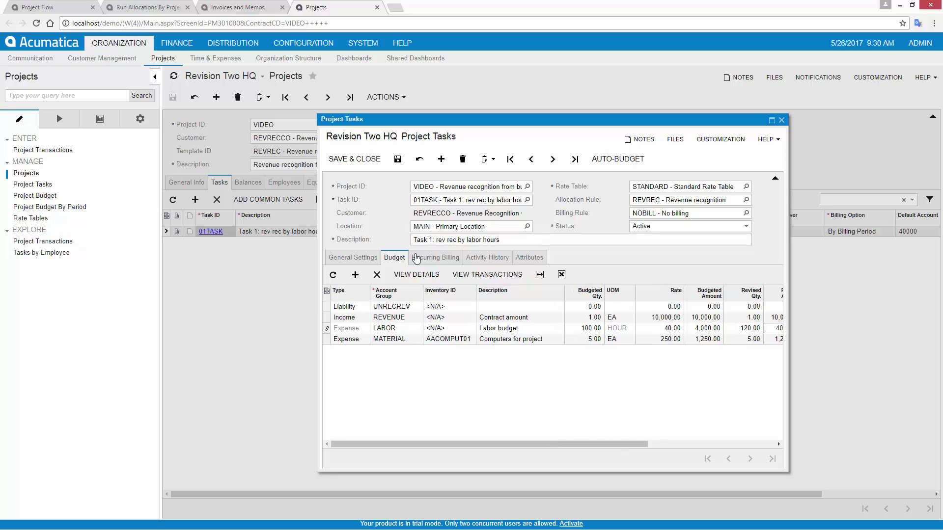
{"action": "left_click", "coordinate": [396, 160]}
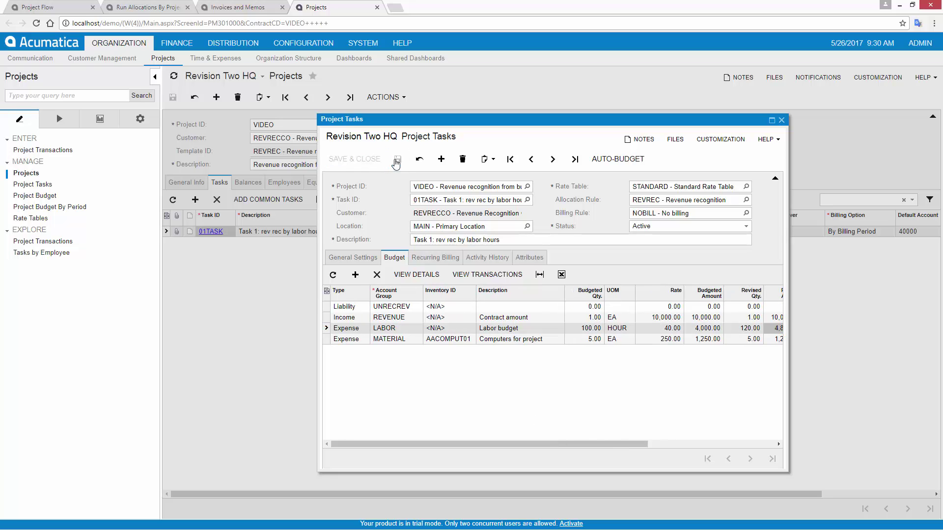
{"action": "left_click", "coordinate": [781, 119]}
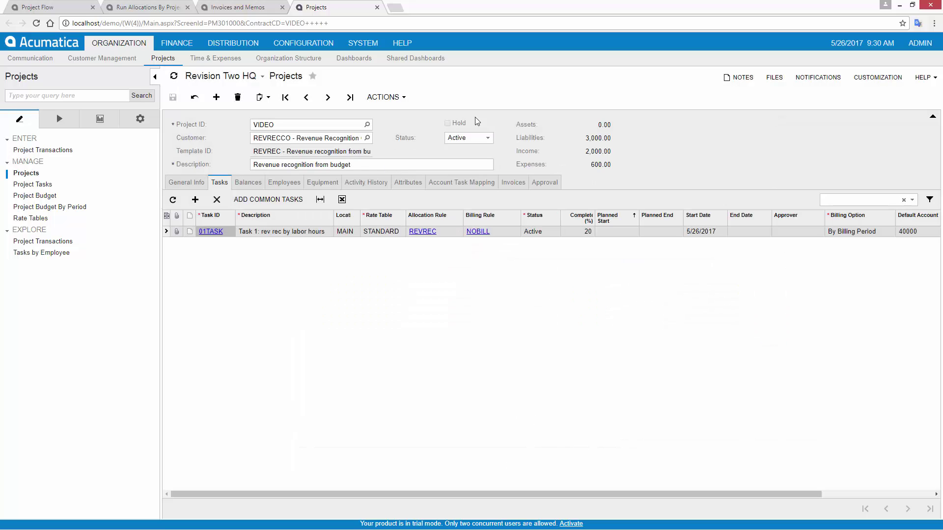
Step: Reload VIDEO, then reset and rerun its allocation, dropping income to 1,666.67
{"action": "left_click", "coordinate": [246, 184]}
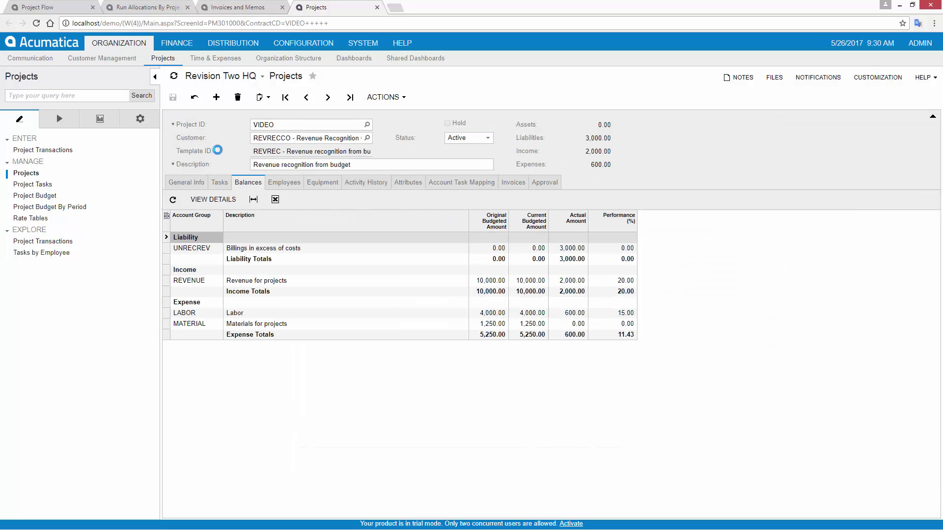
{"action": "left_click", "coordinate": [195, 99]}
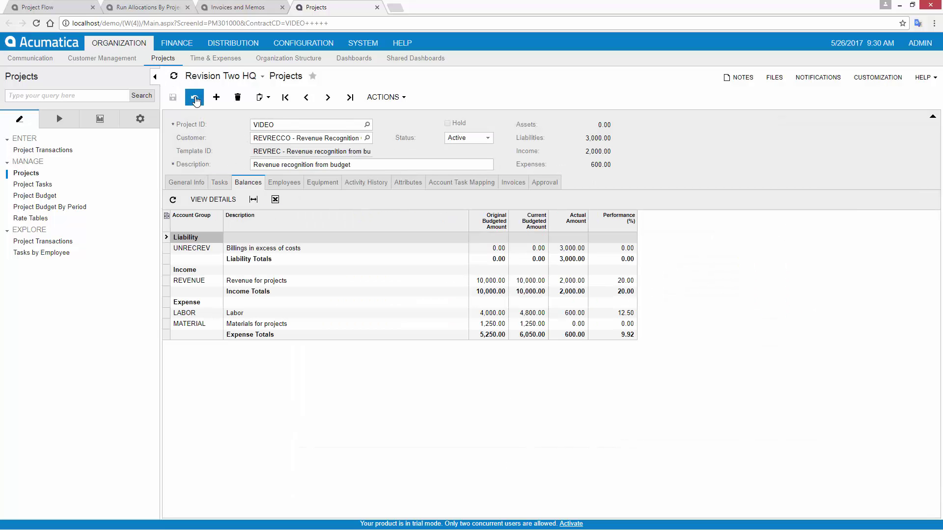
{"action": "left_click", "coordinate": [143, 9]}
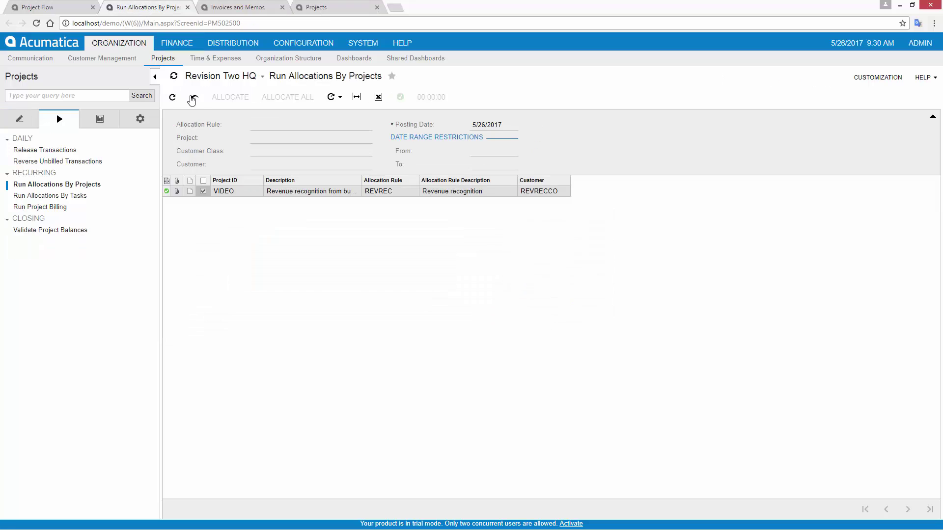
{"action": "left_click", "coordinate": [193, 98]}
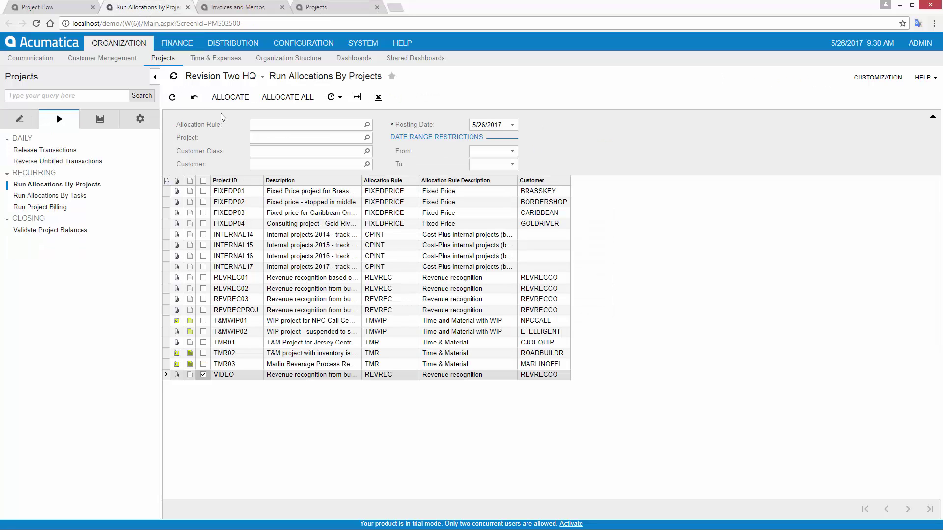
{"action": "left_click", "coordinate": [230, 97]}
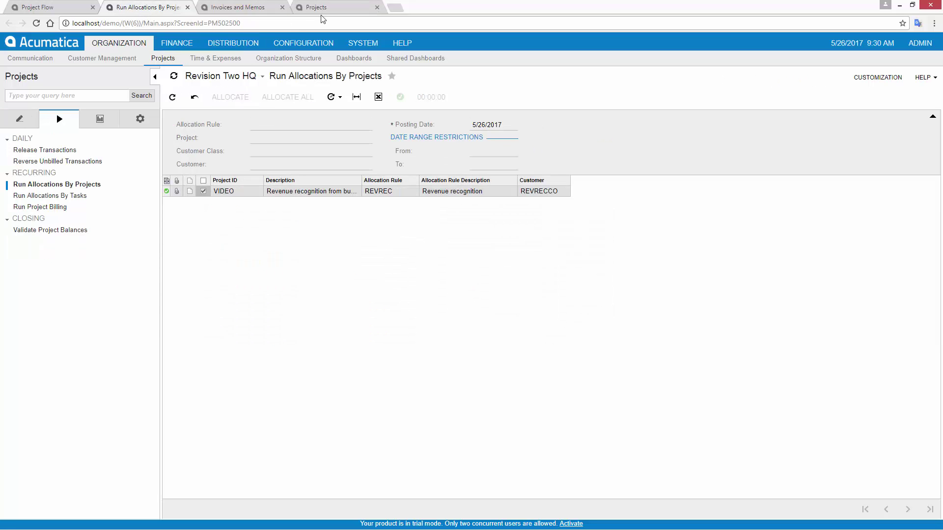
{"action": "left_click", "coordinate": [319, 7]}
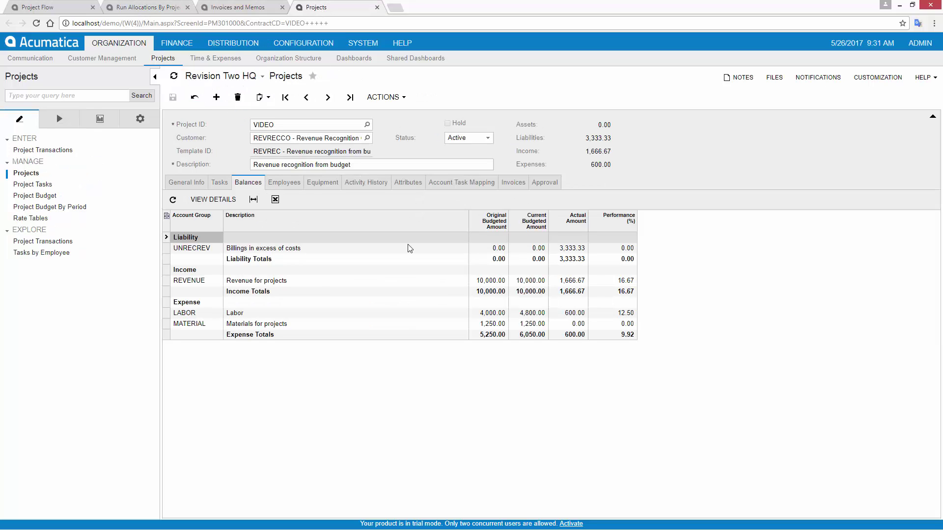